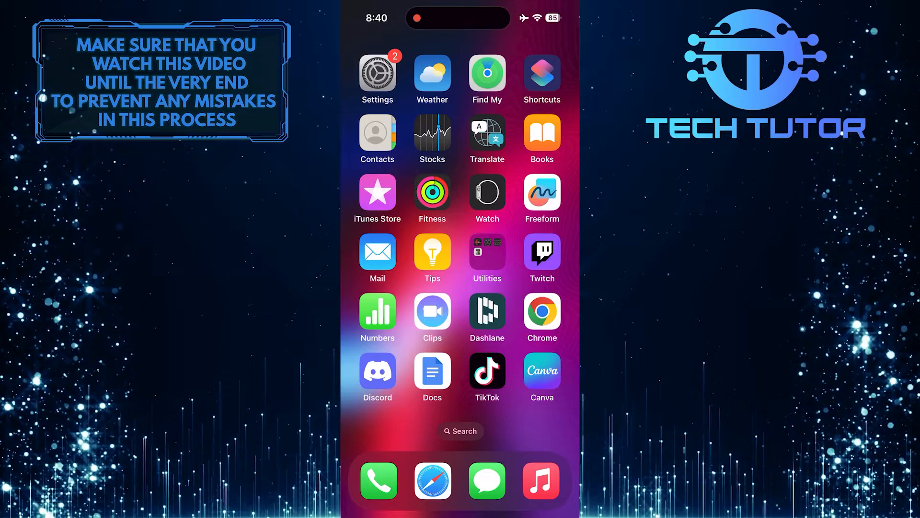
# - Start creating a new personal automation from the Automation tab in Shortcuts
pyautogui.click(542, 73)
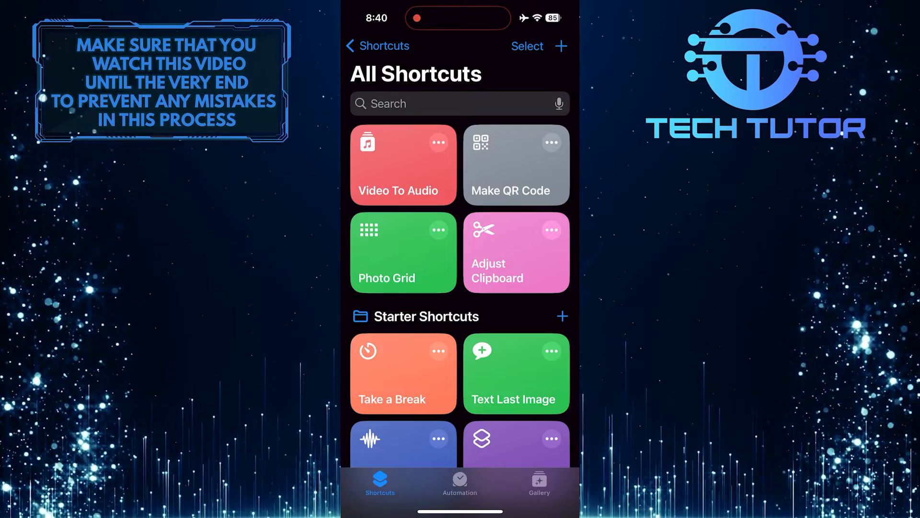
pyautogui.click(460, 483)
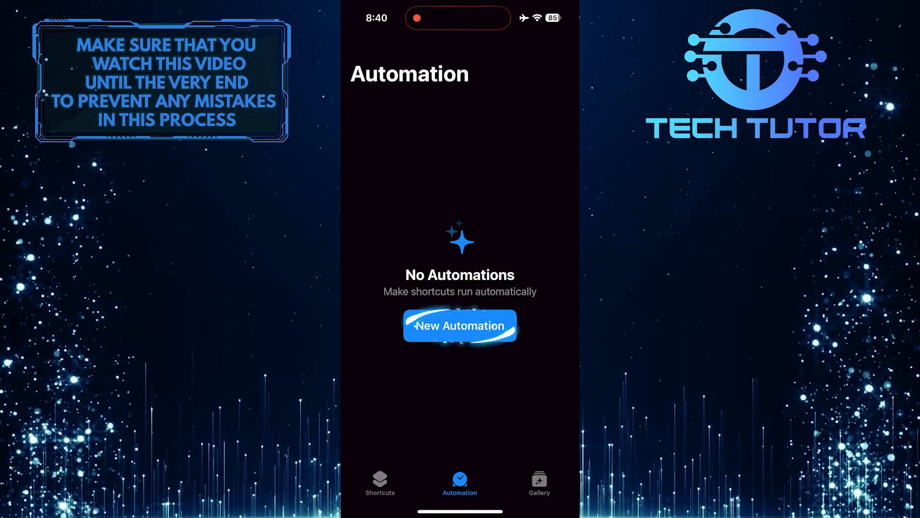
pyautogui.click(460, 325)
pyautogui.scroll(-5, 459, 287)
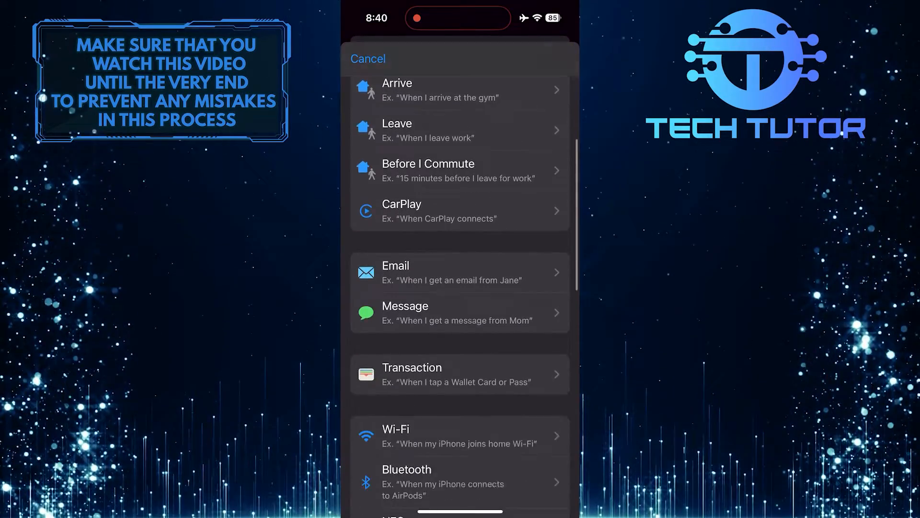
pyautogui.scroll(-5, 460, 288)
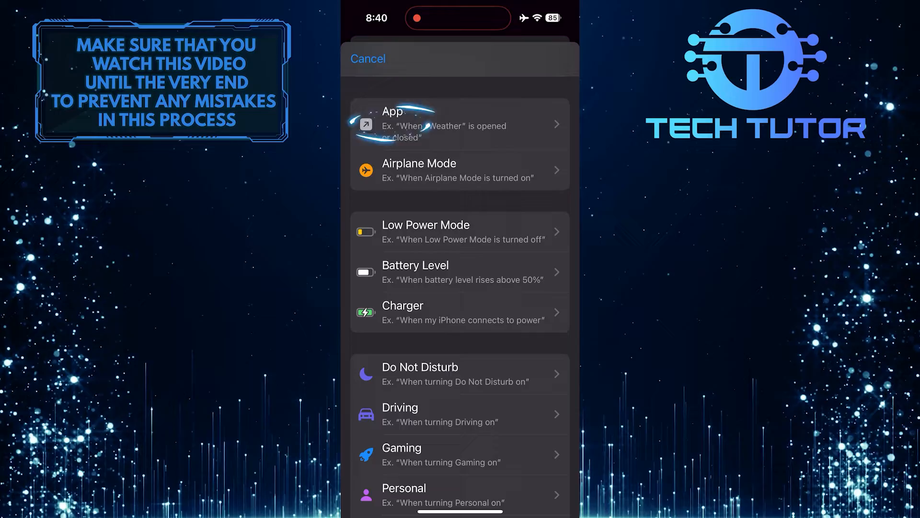
# - Choose the App trigger and set Google Keep as the app that opens it
pyautogui.click(460, 124)
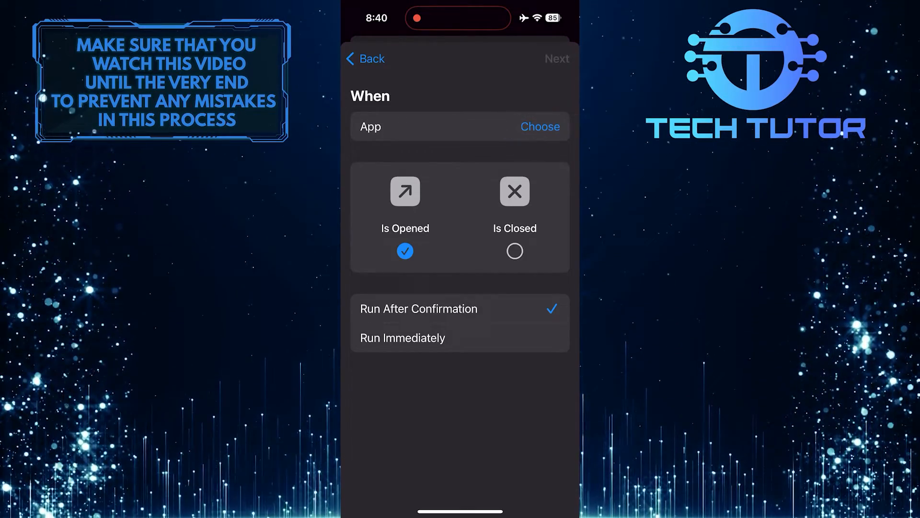
pyautogui.click(540, 127)
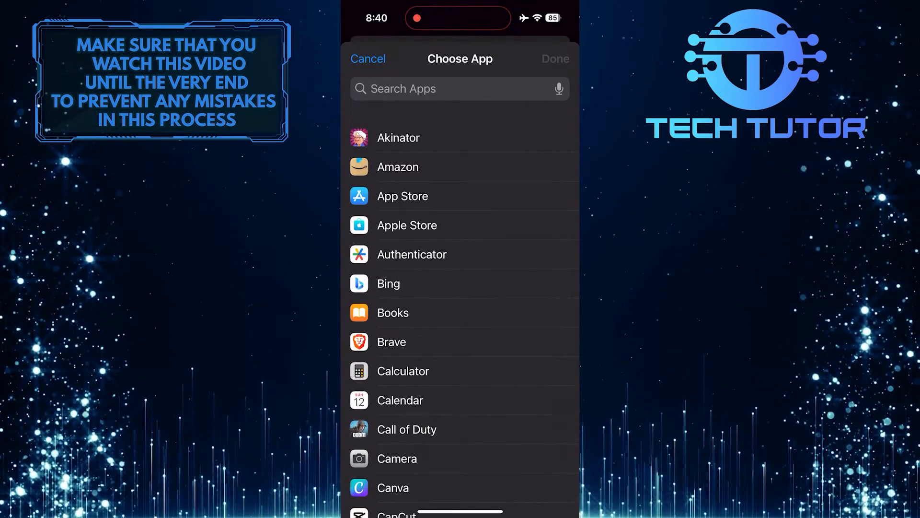
pyautogui.click(461, 89)
pyautogui.write('G')
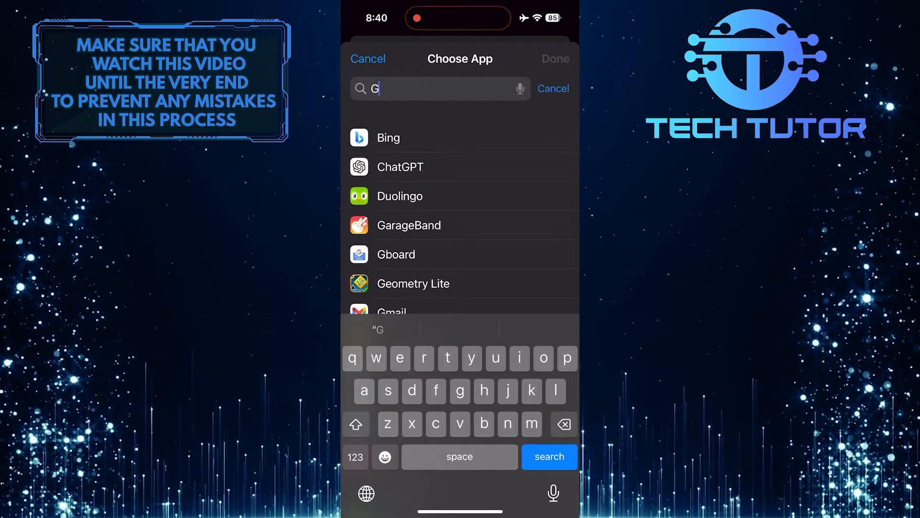
pyautogui.write('oogle keep')
pyautogui.press('Return')
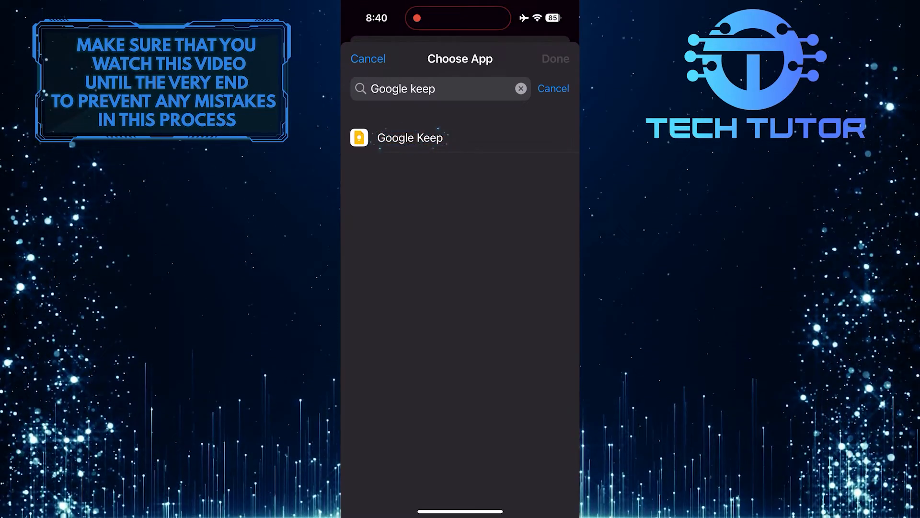
pyautogui.click(411, 137)
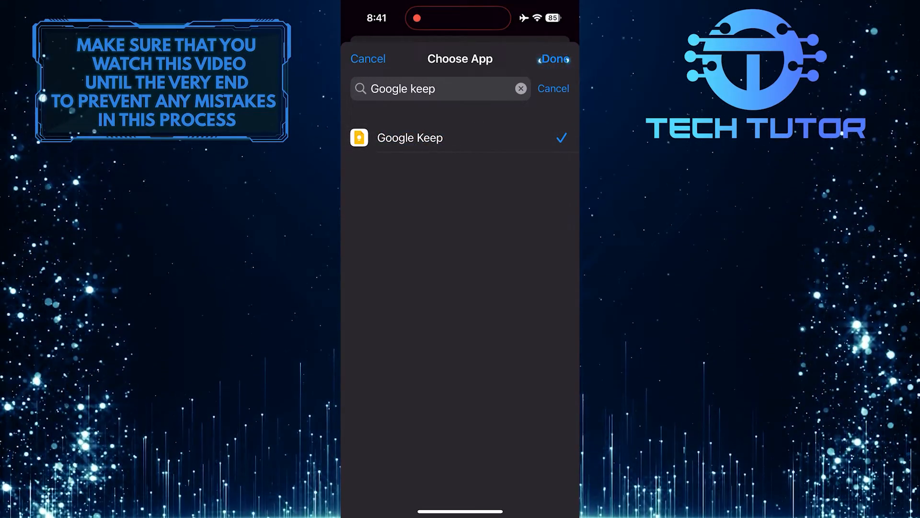
pyautogui.click(555, 58)
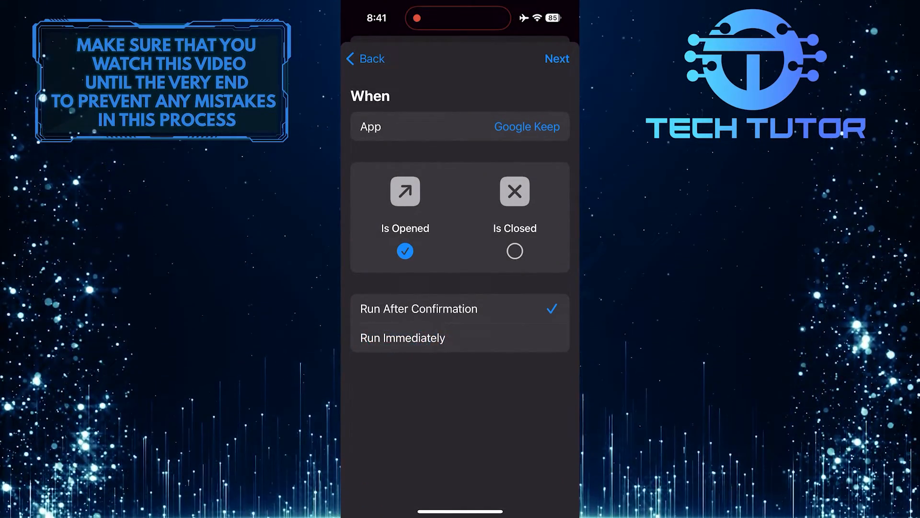
# - Set the automation to Run Immediately and continue to choosing its action
pyautogui.click(403, 337)
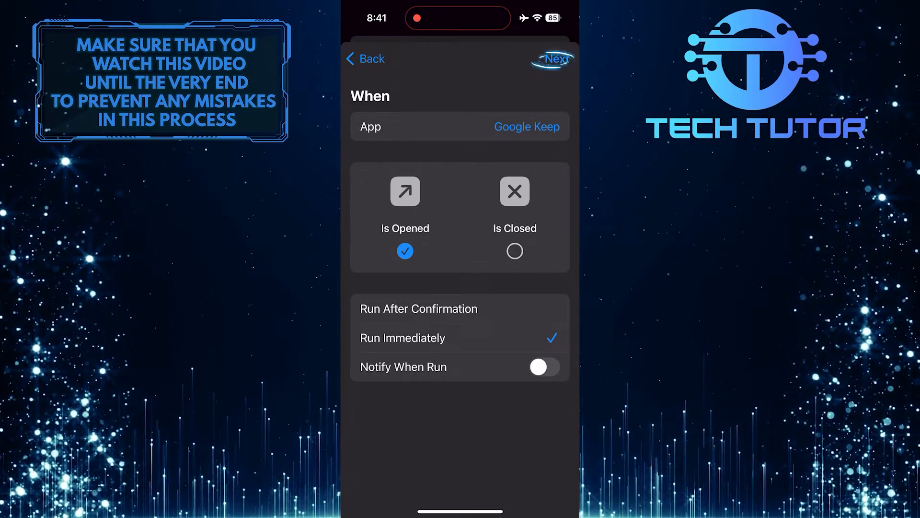
pyautogui.click(555, 58)
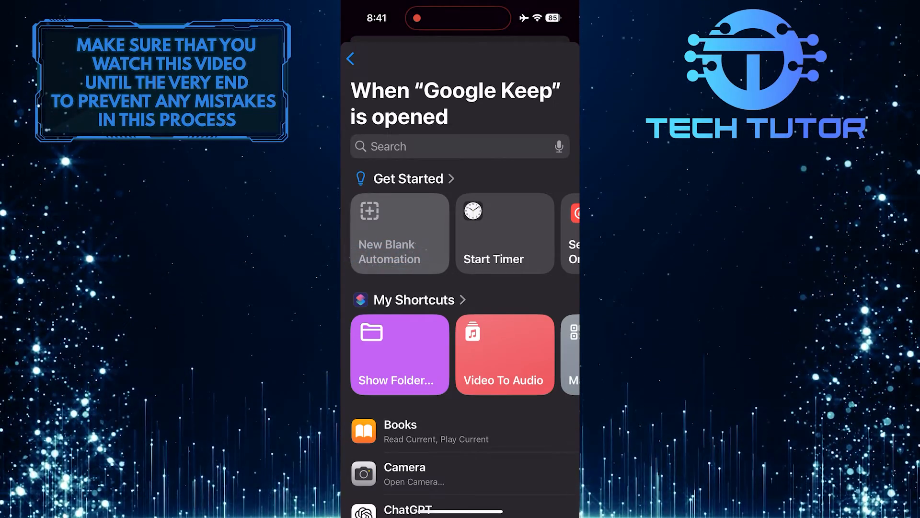
# - Create a blank automation and add the Lock Screen action to it
pyautogui.click(400, 233)
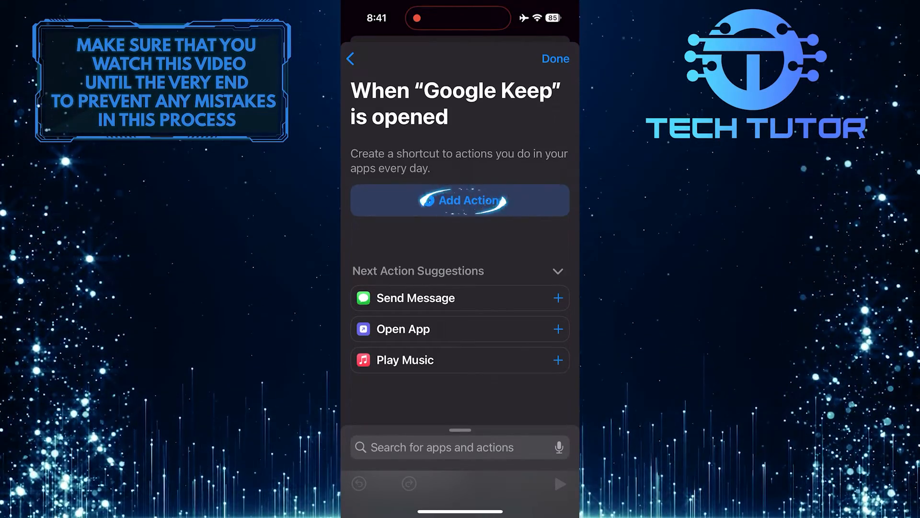
pyautogui.click(461, 200)
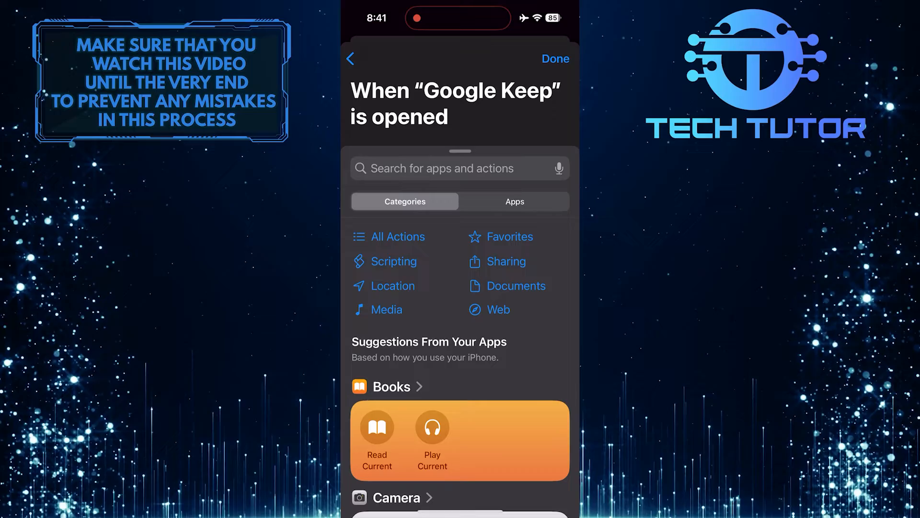
pyautogui.click(443, 168)
pyautogui.write('L')
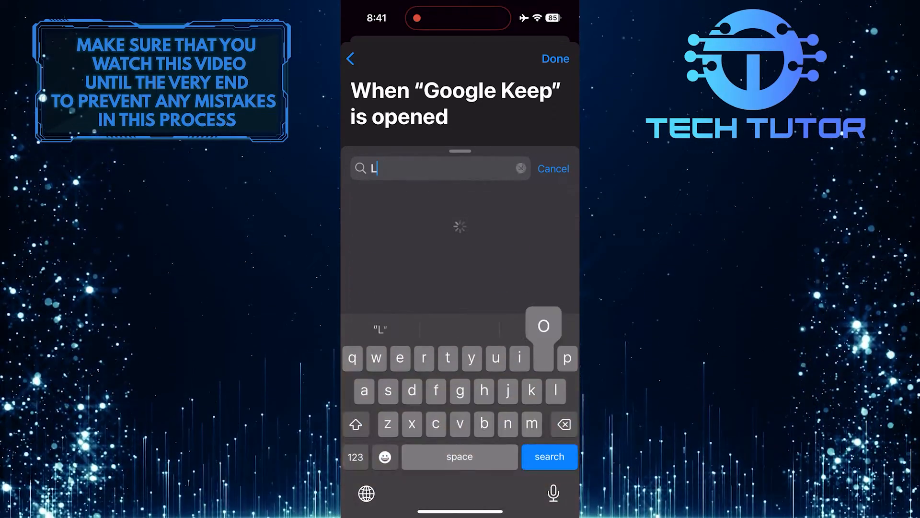
pyautogui.write('ock screen')
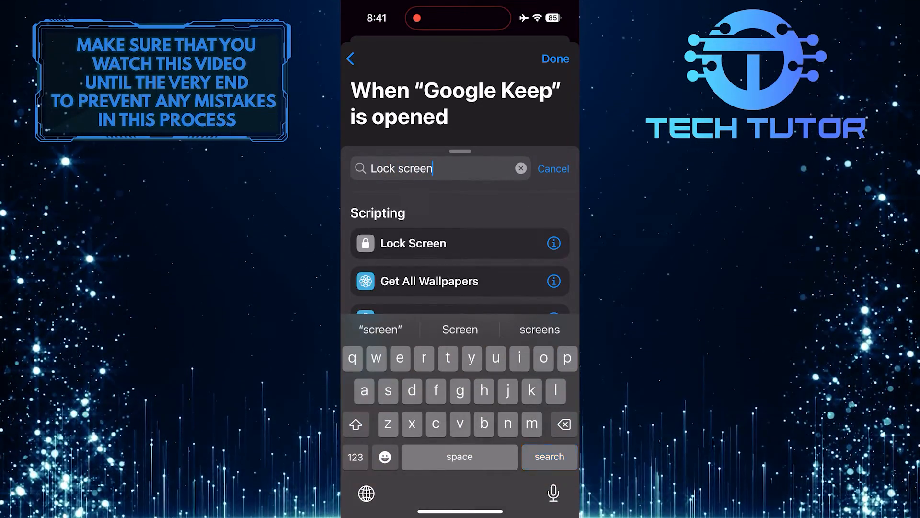
pyautogui.press('Return')
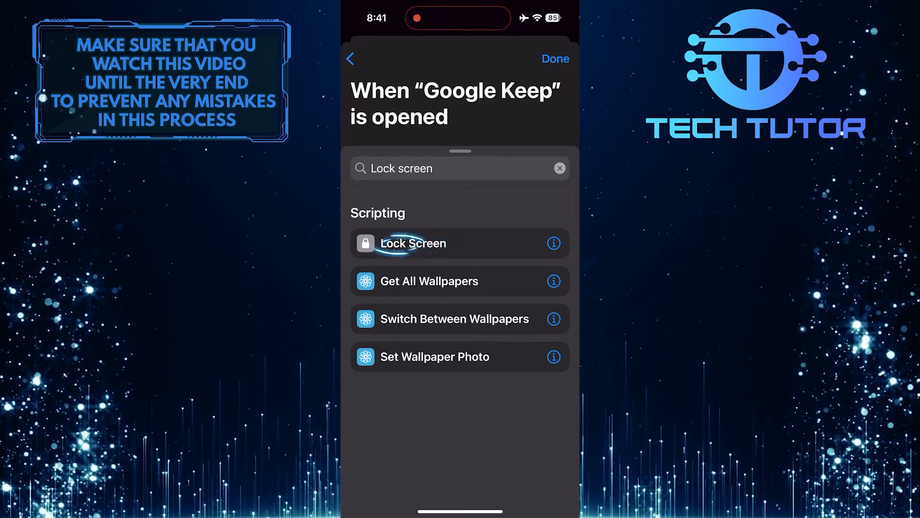
pyautogui.click(413, 244)
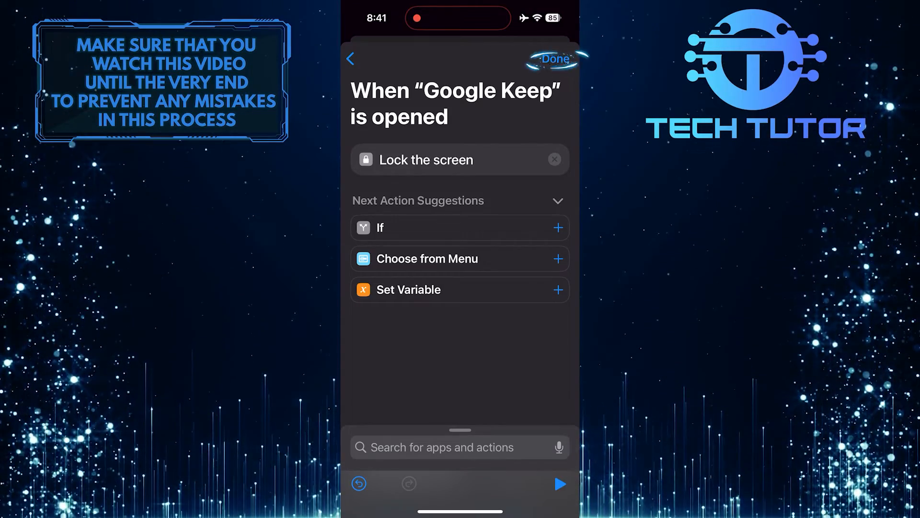
# - Save the automation, return home and swipe to the last page with Google Keep
pyautogui.click(555, 58)
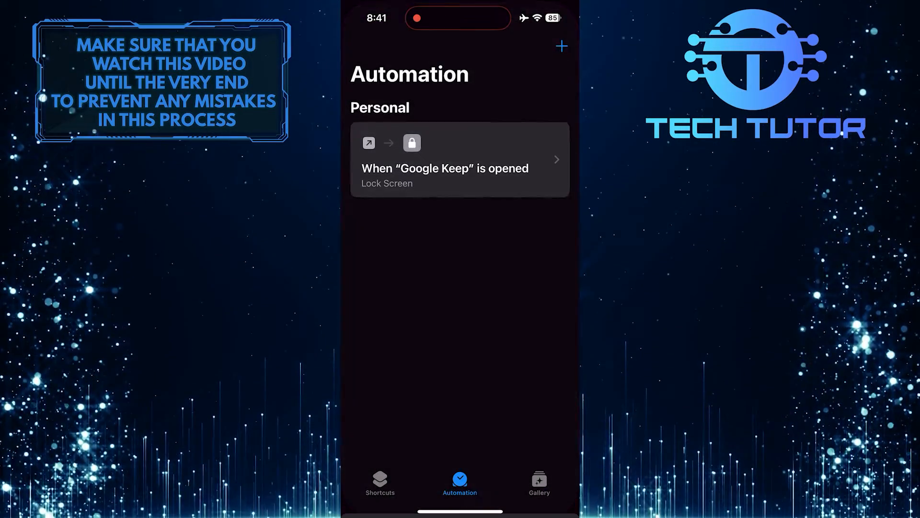
pyautogui.moveTo(460, 512); pyautogui.dragTo(460, 287)
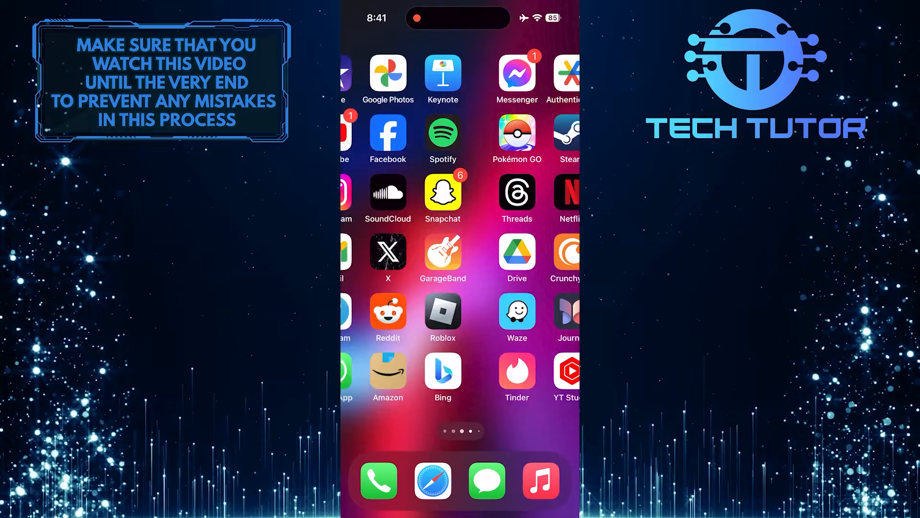
pyautogui.moveTo(533, 251); pyautogui.dragTo(389, 252)
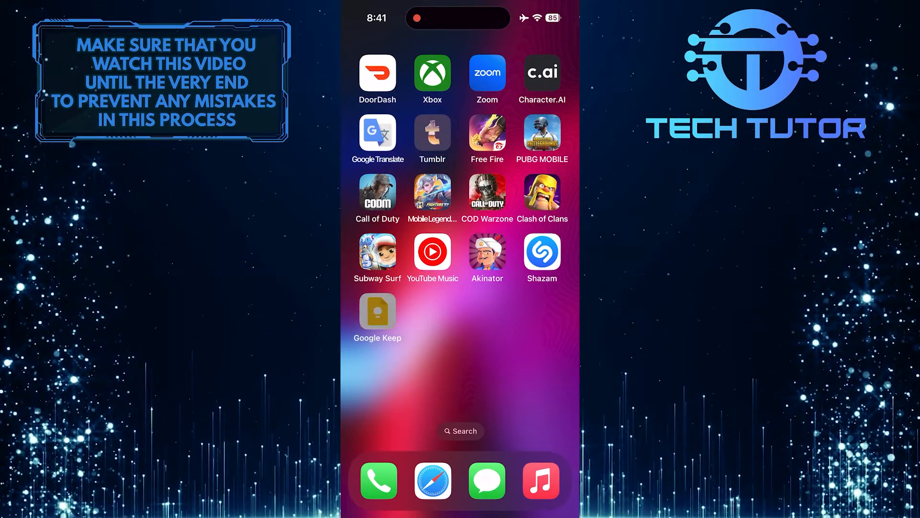